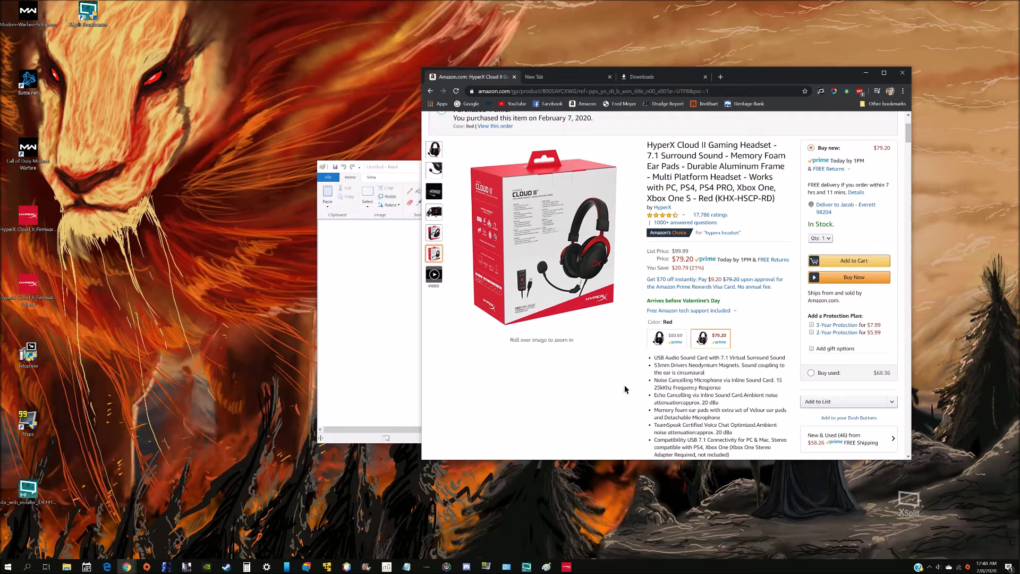
Step: Bring the blank Paint canvas in front of the Amazon HyperX Cloud II page
{"action": "left_click", "coordinate": [408, 168]}
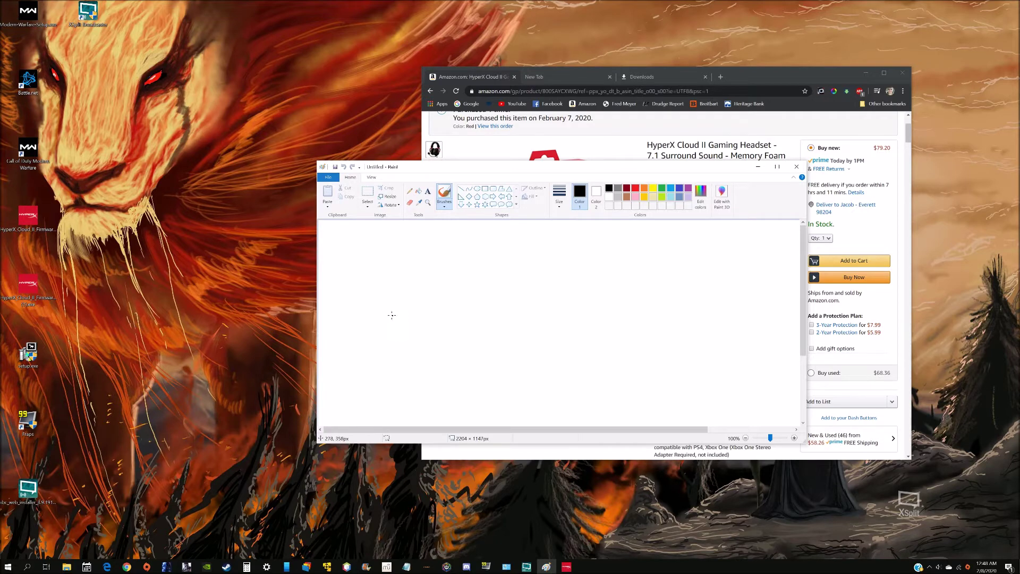
Step: Freehand-draw the headband, two ear cups and a smiling face in black
{"action": "left_click_drag", "start_coordinate": [386, 328], "coordinate": [489, 332]}
{"action": "left_click_drag", "start_coordinate": [386, 330], "coordinate": [385, 332]}
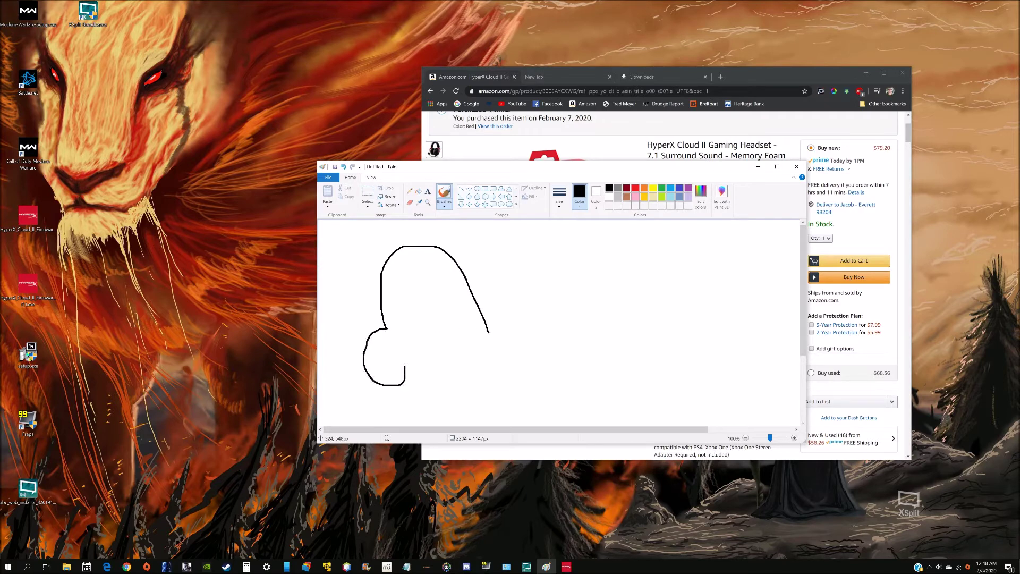
{"action": "mouse_move", "coordinate": [488, 332]}
{"action": "left_mouse_down"}
{"action": "mouse_move", "coordinate": [452, 335]}
{"action": "mouse_move", "coordinate": [513, 367]}
{"action": "mouse_move", "coordinate": [489, 333]}
{"action": "left_mouse_up"}
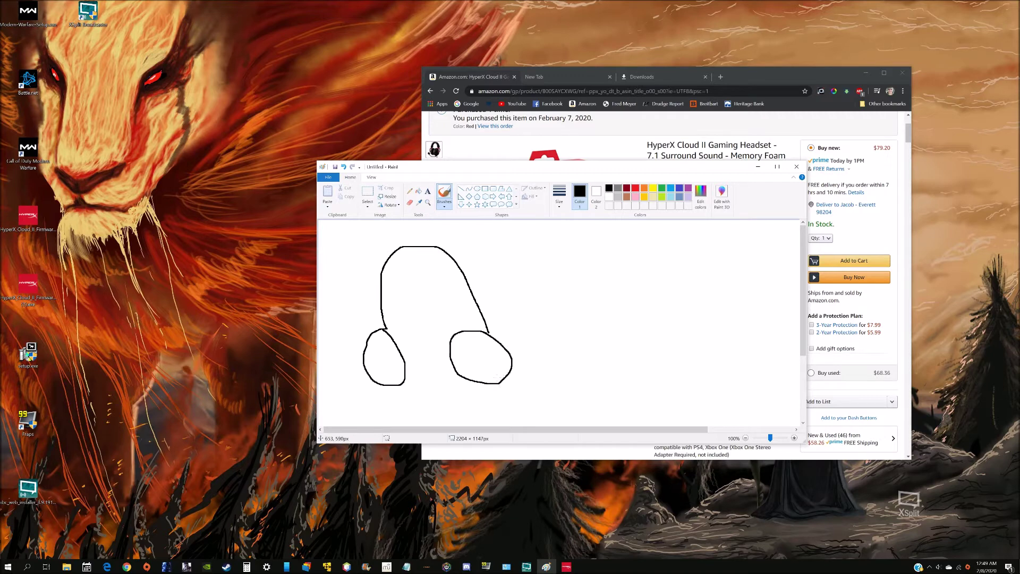
{"action": "left_click_drag", "start_coordinate": [416, 275], "coordinate": [420, 285]}
{"action": "left_click", "coordinate": [402, 302]}
{"action": "left_click_drag", "start_coordinate": [417, 332], "coordinate": [435, 318]}
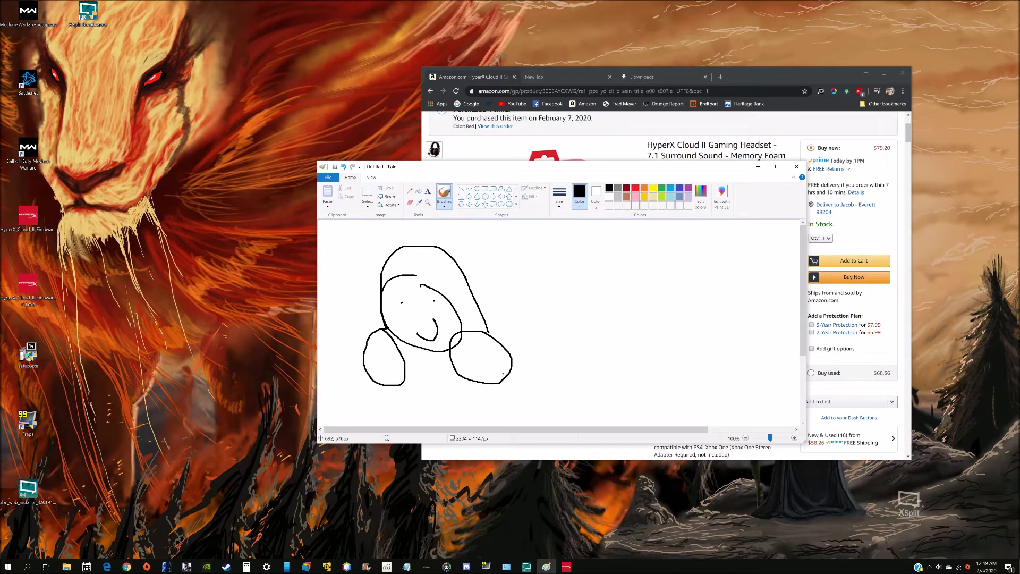
Step: Draw the cable curving off right, with a curl and a branch to an inline control
{"action": "left_click_drag", "start_coordinate": [509, 372], "coordinate": [616, 276]}
{"action": "left_click_drag", "start_coordinate": [499, 371], "coordinate": [491, 381]}
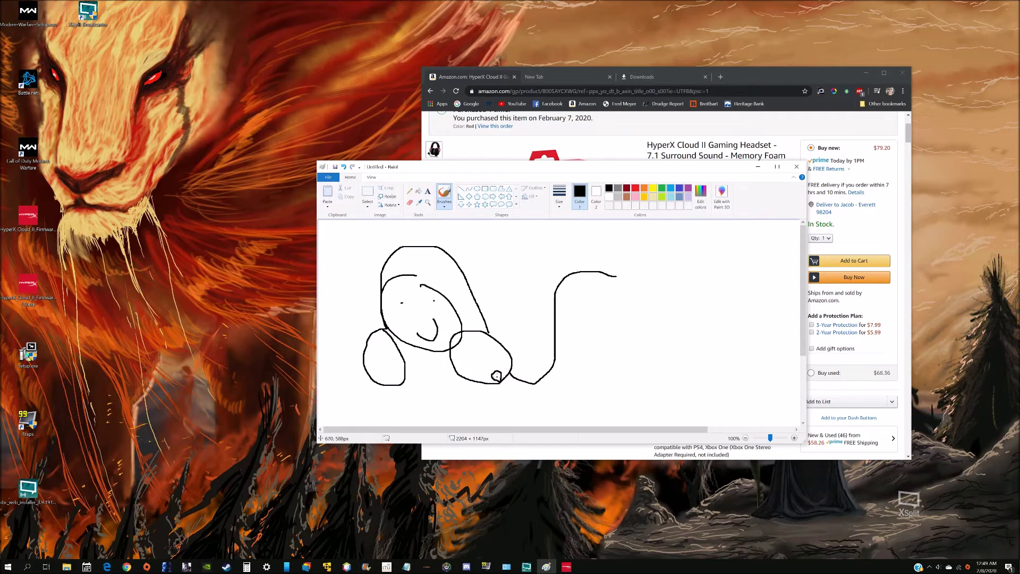
{"action": "left_click_drag", "start_coordinate": [496, 378], "coordinate": [438, 407]}
{"action": "left_click_drag", "start_coordinate": [438, 408], "coordinate": [437, 406]}
Step: Scribble the inline control, draw a plug at the long cable's end, and start an upright strip
{"action": "left_click_drag", "start_coordinate": [431, 398], "coordinate": [425, 398]}
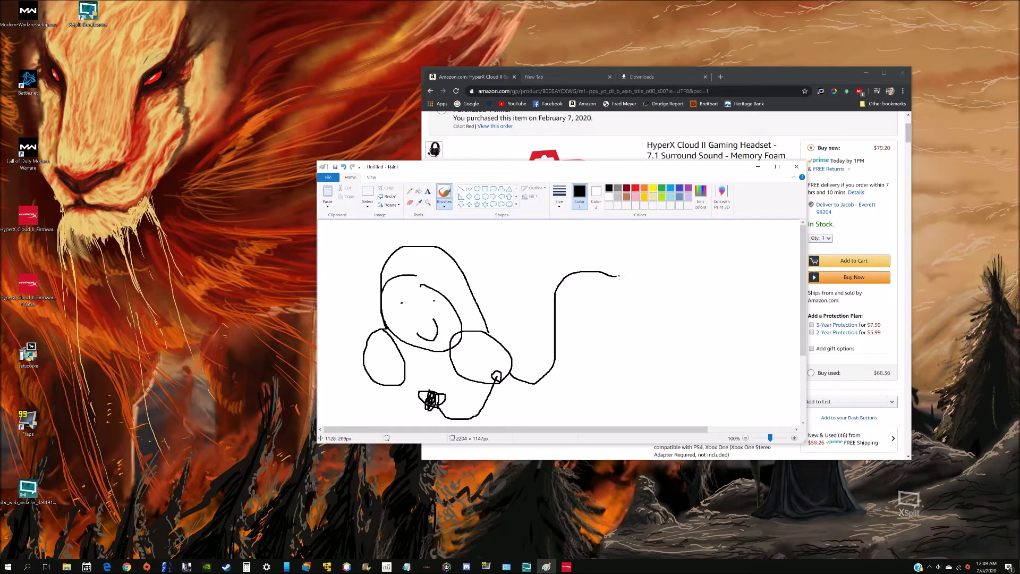
{"action": "left_click_drag", "start_coordinate": [619, 276], "coordinate": [645, 277]}
{"action": "mouse_move", "coordinate": [621, 275]}
{"action": "left_mouse_down"}
{"action": "mouse_move", "coordinate": [636, 287]}
{"action": "mouse_move", "coordinate": [638, 273]}
{"action": "left_mouse_up"}
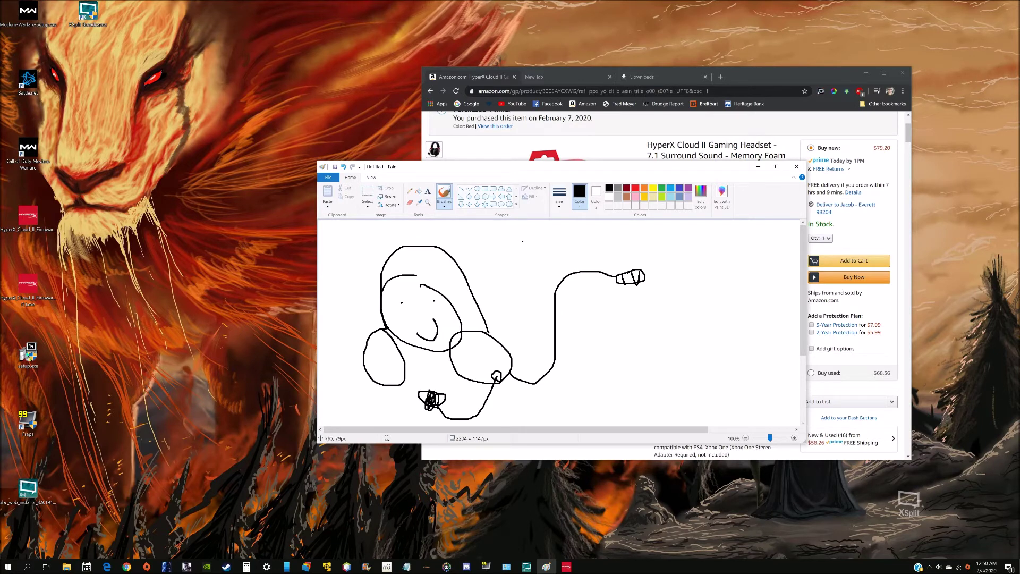
{"action": "mouse_move", "coordinate": [522, 241]}
{"action": "left_mouse_down"}
{"action": "mouse_move", "coordinate": [501, 244]}
{"action": "mouse_move", "coordinate": [517, 314]}
{"action": "mouse_move", "coordinate": [532, 290]}
{"action": "mouse_move", "coordinate": [521, 242]}
{"action": "left_mouse_up"}
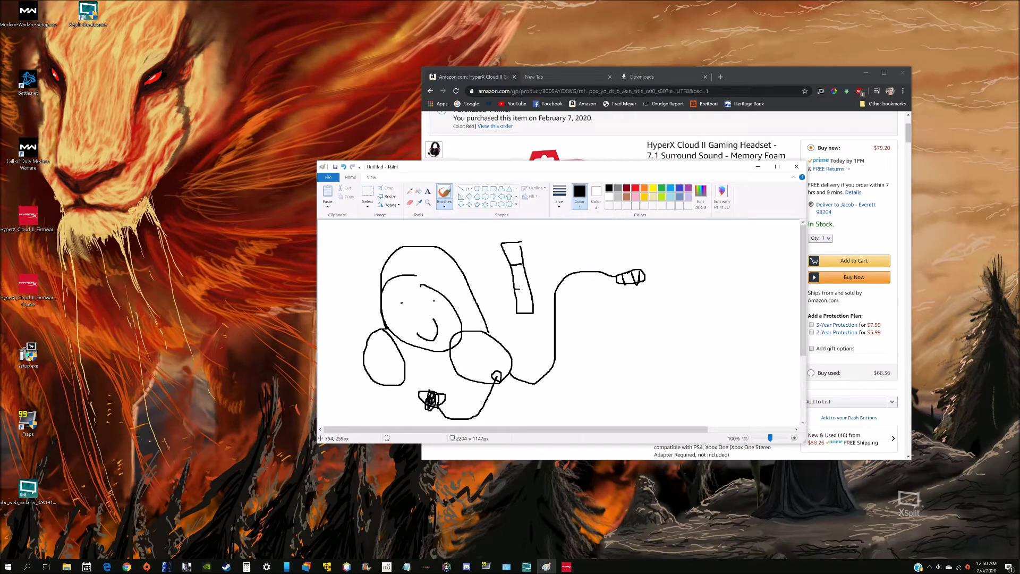
Step: Add a crossbar across the narrow strip and outline the box the plug connects to
{"action": "left_click_drag", "start_coordinate": [517, 289], "coordinate": [532, 289]}
{"action": "left_click_drag", "start_coordinate": [647, 261], "coordinate": [647, 302]}
Step: Mark the box with plus, dash and curve signs and give it a 3D top and side
{"action": "mouse_move", "coordinate": [647, 261]}
{"action": "left_mouse_down"}
{"action": "mouse_move", "coordinate": [715, 259]}
{"action": "mouse_move", "coordinate": [721, 304]}
{"action": "mouse_move", "coordinate": [653, 310]}
{"action": "mouse_move", "coordinate": [647, 300]}
{"action": "mouse_move", "coordinate": [684, 275]}
{"action": "mouse_move", "coordinate": [663, 306]}
{"action": "left_mouse_up"}
{"action": "left_click_drag", "start_coordinate": [661, 301], "coordinate": [700, 287]}
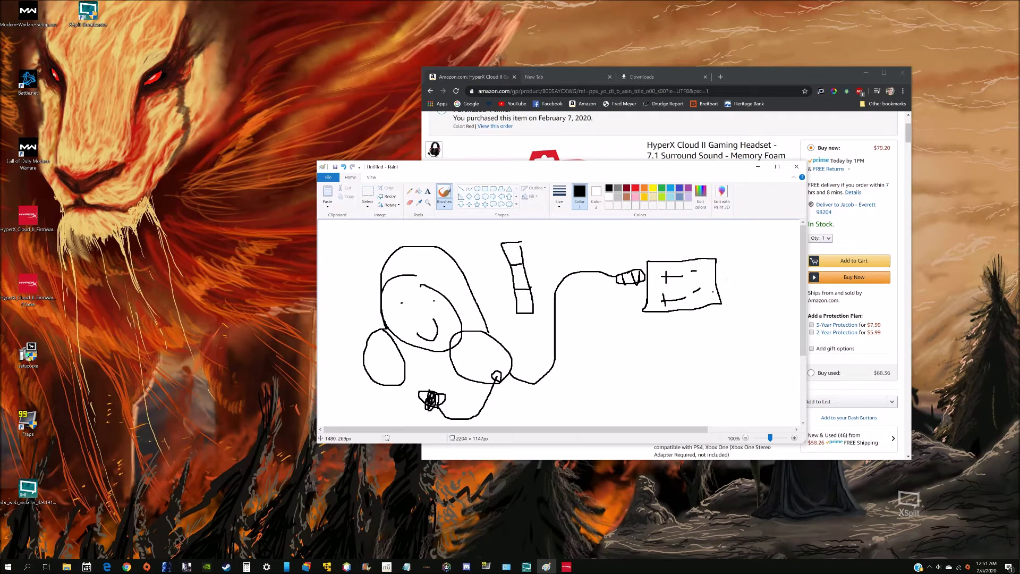
{"action": "left_click_drag", "start_coordinate": [711, 287], "coordinate": [692, 292]}
{"action": "left_click_drag", "start_coordinate": [647, 260], "coordinate": [719, 259]}
{"action": "mouse_move", "coordinate": [722, 302]}
{"action": "left_mouse_down"}
{"action": "mouse_move", "coordinate": [726, 245]}
{"action": "mouse_move", "coordinate": [683, 259]}
{"action": "mouse_move", "coordinate": [710, 250]}
{"action": "left_mouse_up"}
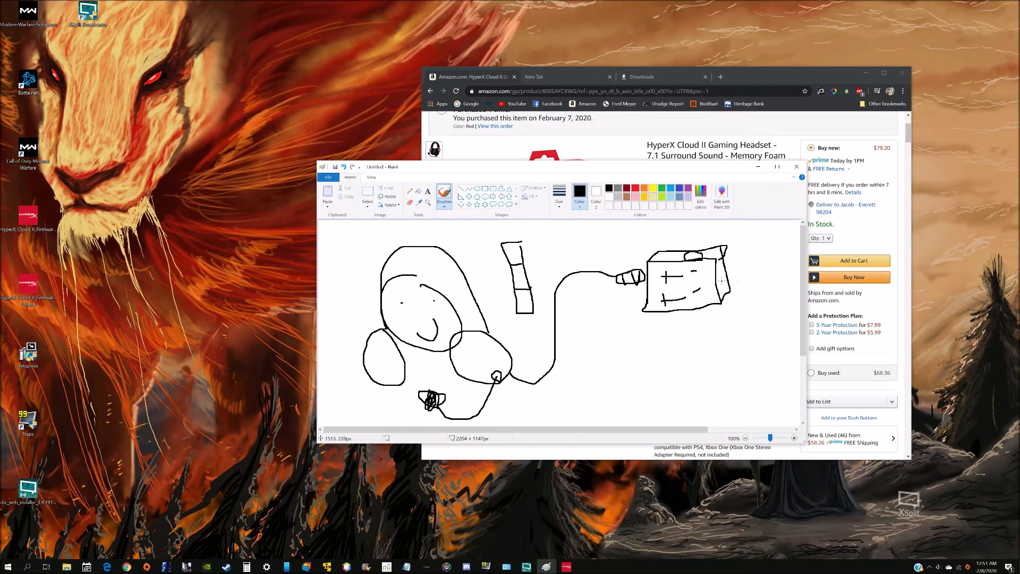
Step: Draw a cable looping to a small plug and a large arch, then hide Paint
{"action": "mouse_move", "coordinate": [722, 279]}
{"action": "left_mouse_down"}
{"action": "mouse_move", "coordinate": [765, 313]}
{"action": "mouse_move", "coordinate": [576, 350]}
{"action": "mouse_move", "coordinate": [587, 365]}
{"action": "mouse_move", "coordinate": [639, 366]}
{"action": "left_mouse_up"}
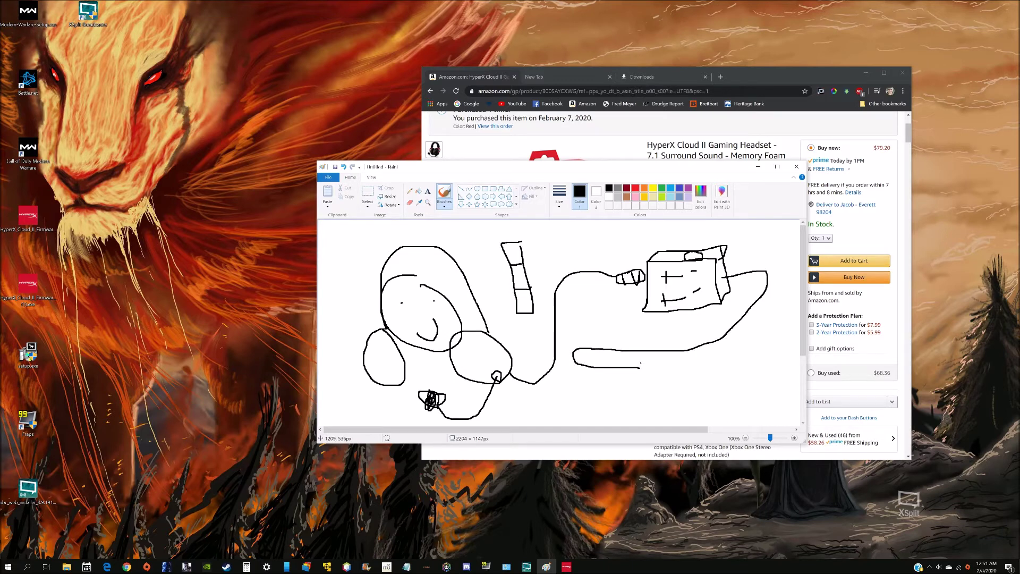
{"action": "mouse_move", "coordinate": [640, 364]}
{"action": "left_mouse_down"}
{"action": "mouse_move", "coordinate": [641, 380]}
{"action": "mouse_move", "coordinate": [655, 383]}
{"action": "left_mouse_up"}
{"action": "left_click_drag", "start_coordinate": [672, 422], "coordinate": [771, 422]}
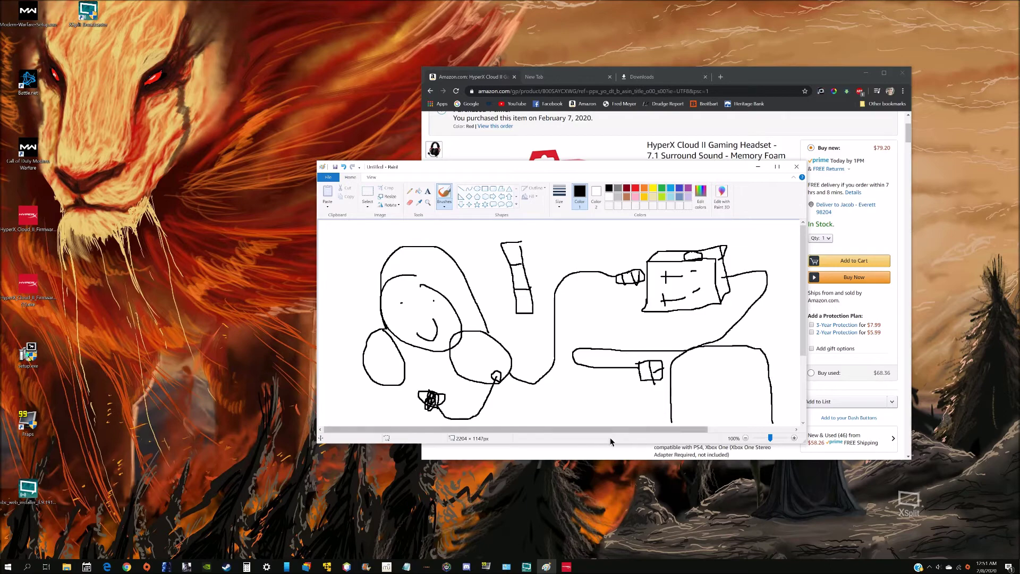
{"action": "left_click", "coordinate": [758, 167]}
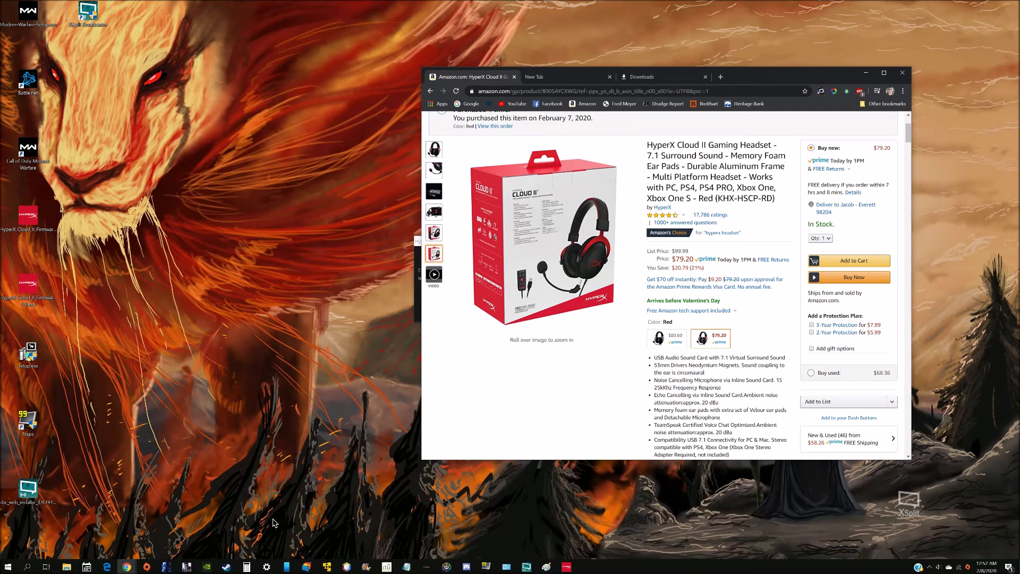
Step: Reveal the downloaded HyperX Cloud II Firmware Updater in its folder from Chrome's downloads
{"action": "left_click", "coordinate": [654, 80]}
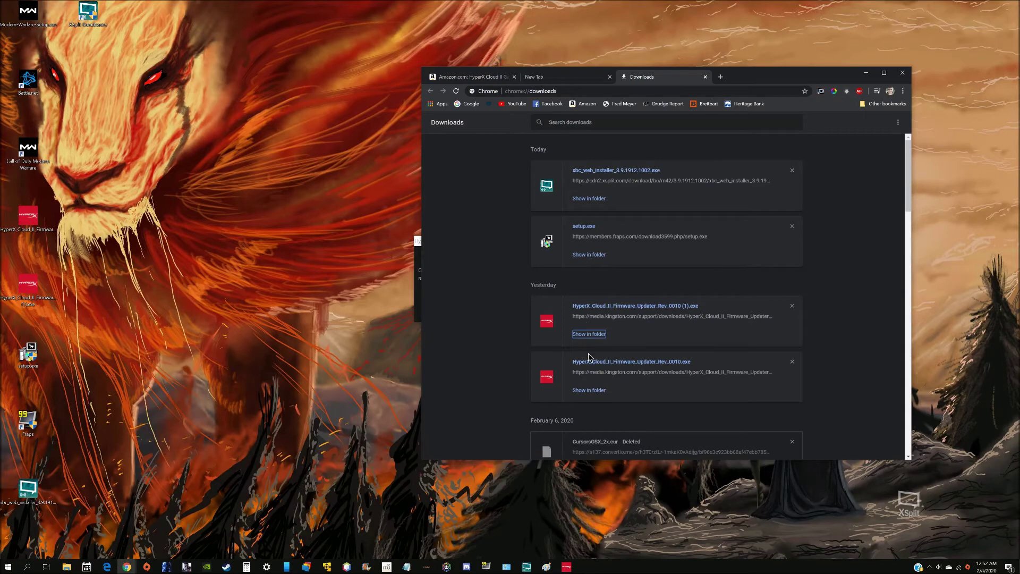
{"action": "left_click", "coordinate": [589, 390]}
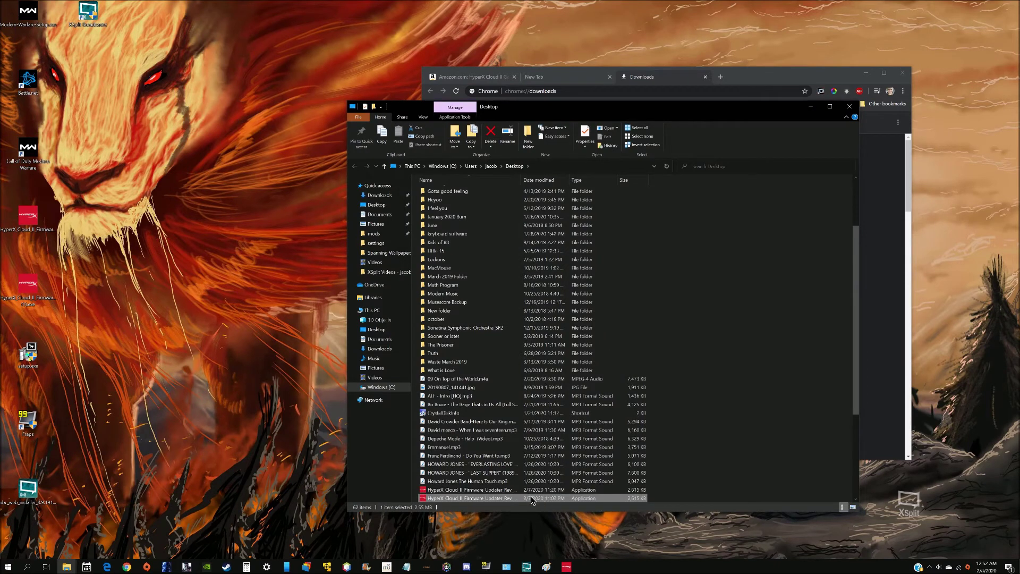
Step: Launch the HyperX Cloud II Firmware Updater from the Desktop folder
{"action": "left_click", "coordinate": [566, 566]}
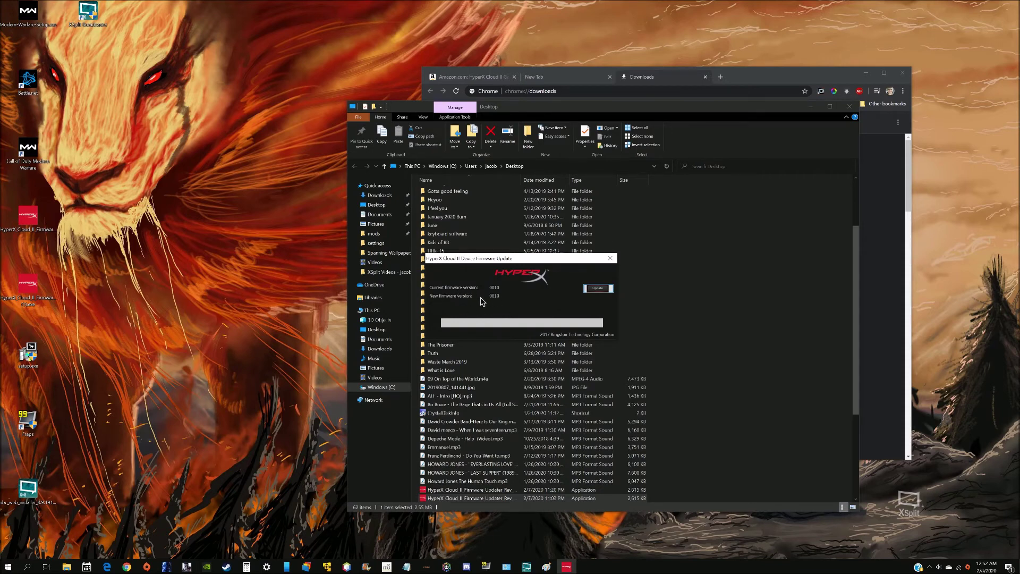
Step: Shift the firmware update window up and, once the update finishes, bring up Windows search
{"action": "mouse_move", "coordinate": [493, 260]}
{"action": "left_mouse_down"}
{"action": "mouse_move", "coordinate": [491, 241]}
{"action": "mouse_move", "coordinate": [494, 260]}
{"action": "left_mouse_up"}
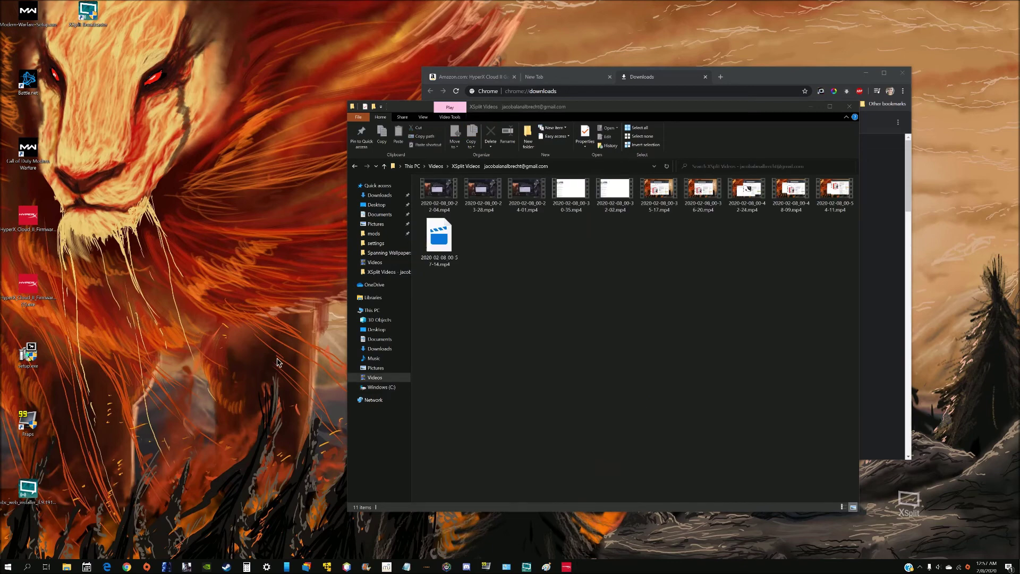
{"action": "key", "text": "super"}
{"action": "key", "text": "super"}
Step: Open Control Panel's Hardware and Sound > Sound Recording devices and bring up Headset Microphone's menu
{"action": "key", "text": "super+s"}
{"action": "key", "text": "Escape"}
{"action": "left_click", "coordinate": [380, 318]}
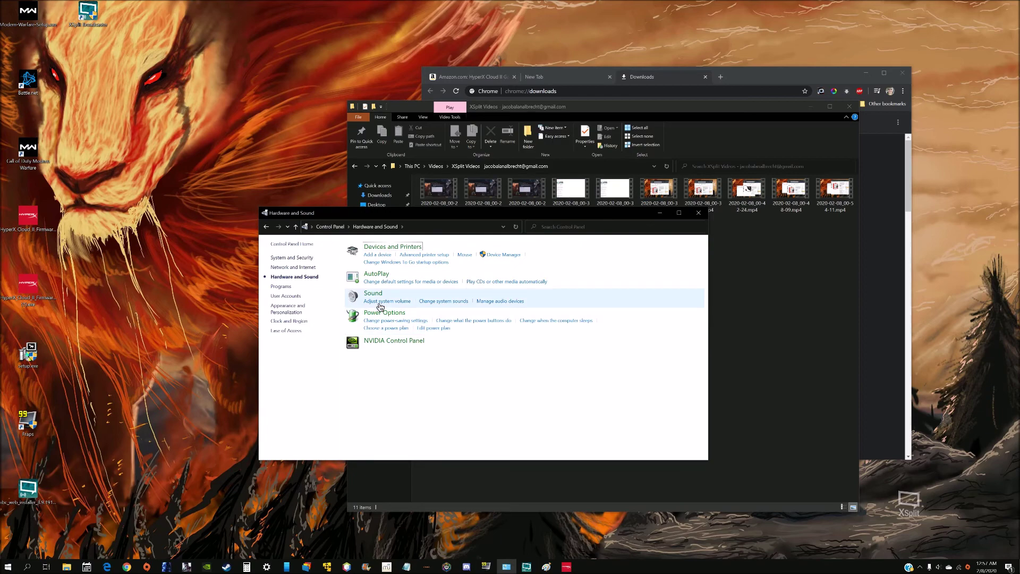
{"action": "left_click", "coordinate": [372, 293]}
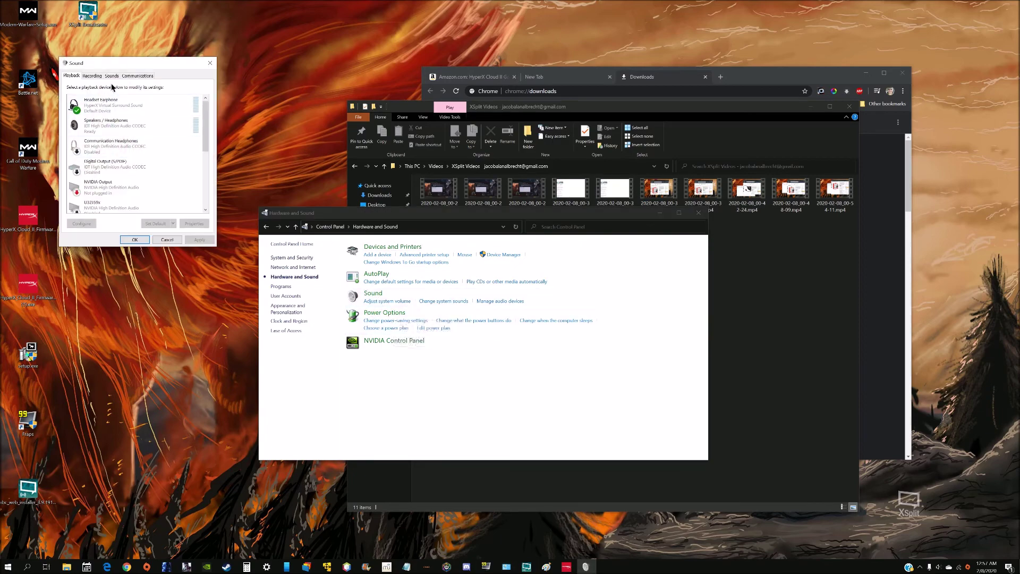
{"action": "left_click_drag", "start_coordinate": [106, 63], "coordinate": [255, 121]}
{"action": "left_click", "coordinate": [260, 134]}
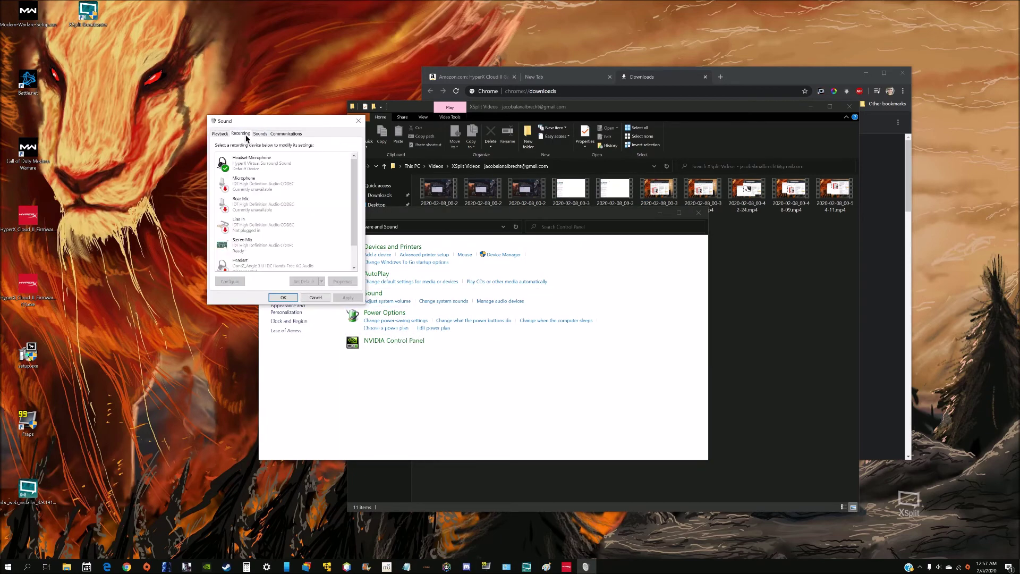
{"action": "right_click", "coordinate": [296, 164]}
Step: Confirm the Headset Microphone level is 100 in its Properties, then close Sound
{"action": "left_click", "coordinate": [314, 203]}
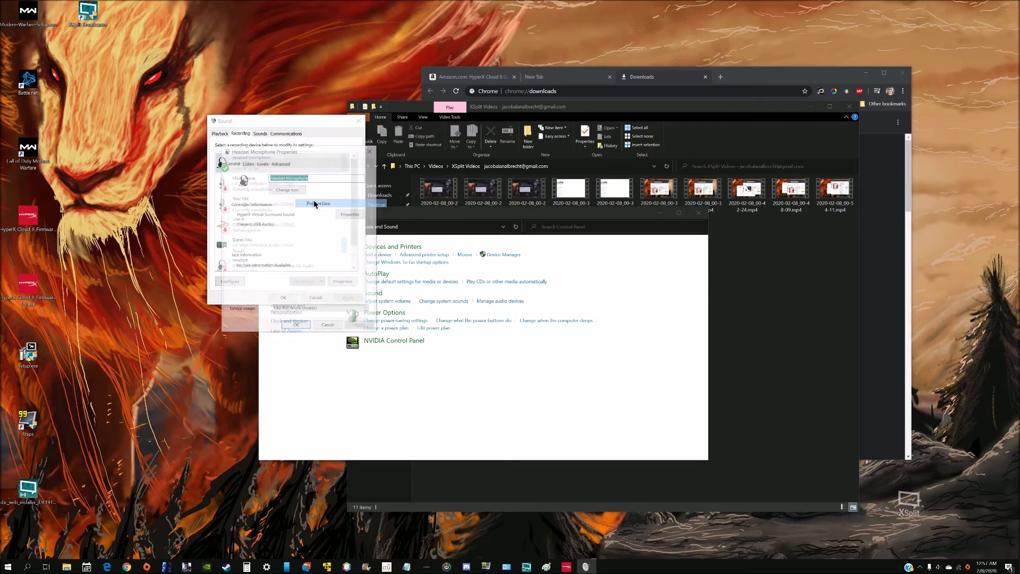
{"action": "left_click", "coordinate": [262, 163]}
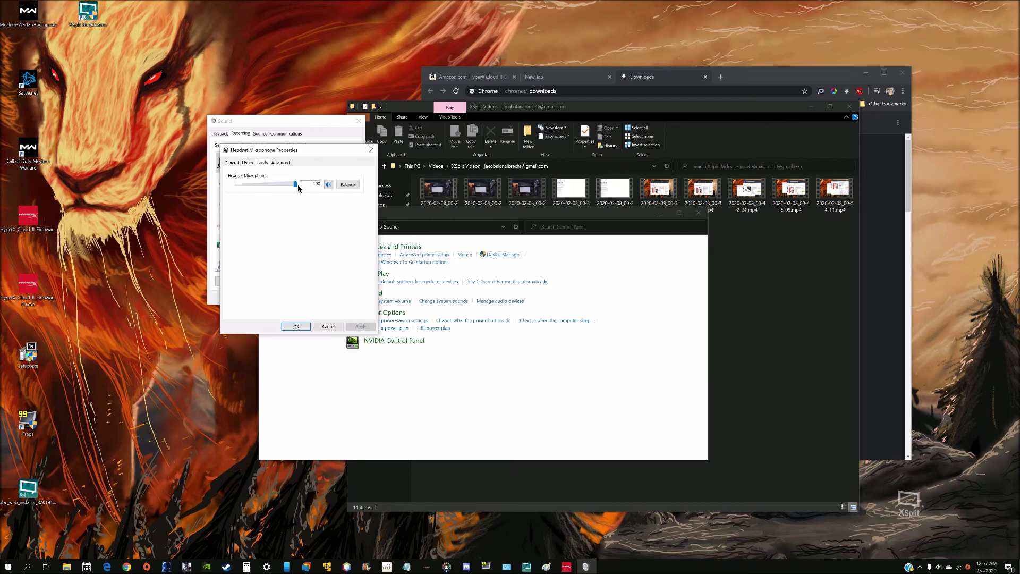
{"action": "mouse_move", "coordinate": [298, 153]}
{"action": "left_mouse_down"}
{"action": "mouse_move", "coordinate": [431, 199]}
{"action": "mouse_move", "coordinate": [392, 237]}
{"action": "mouse_move", "coordinate": [318, 129]}
{"action": "mouse_move", "coordinate": [382, 177]}
{"action": "left_mouse_up"}
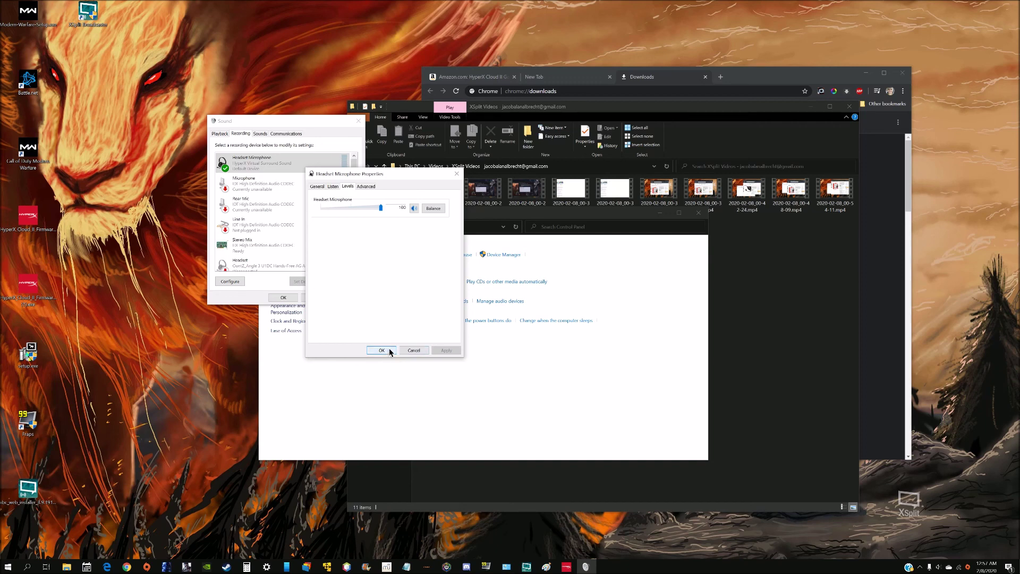
{"action": "left_click", "coordinate": [390, 351]}
{"action": "left_click", "coordinate": [287, 297]}
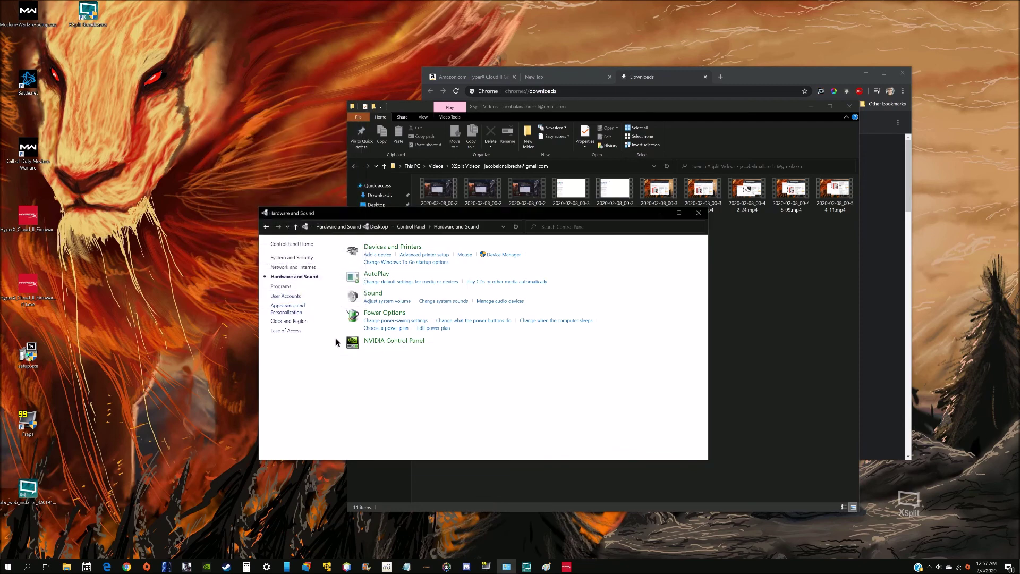